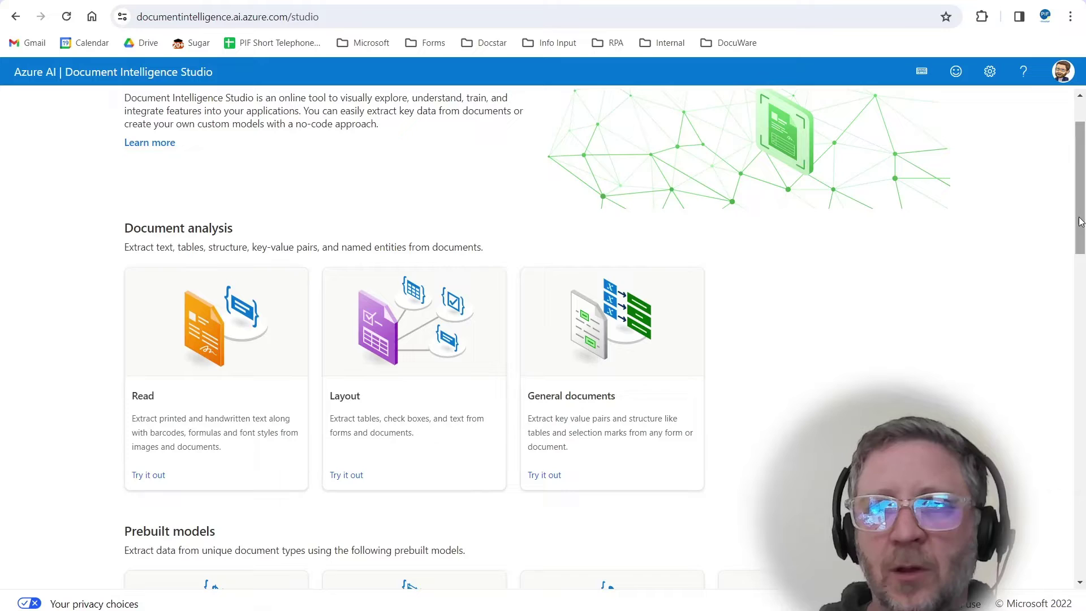
{"action": "left_click_drag", "start_coordinate": [1080, 221], "coordinate": [1082, 537]}
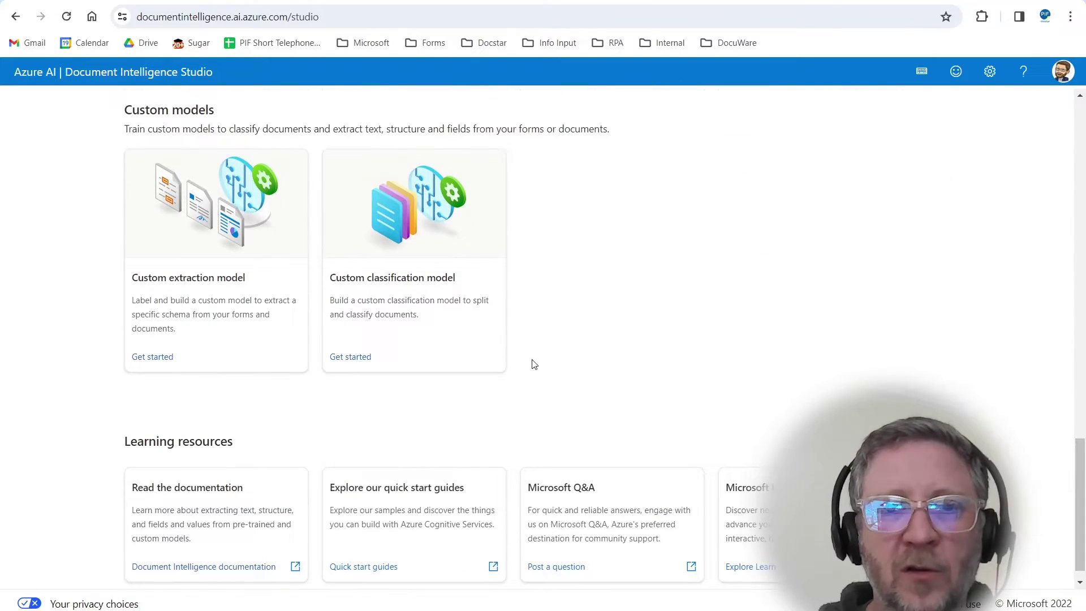
Step: Open the custom classification model projects from Get started under Custom classification model
{"action": "left_click", "coordinate": [395, 320]}
{"action": "scroll", "coordinate": [1081, 251], "scroll_direction": "down", "scroll_amount": 3}
Step: Upload surveycard.JPG into the MixedSorts project and label it Attachments
{"action": "left_click", "coordinate": [80, 478]}
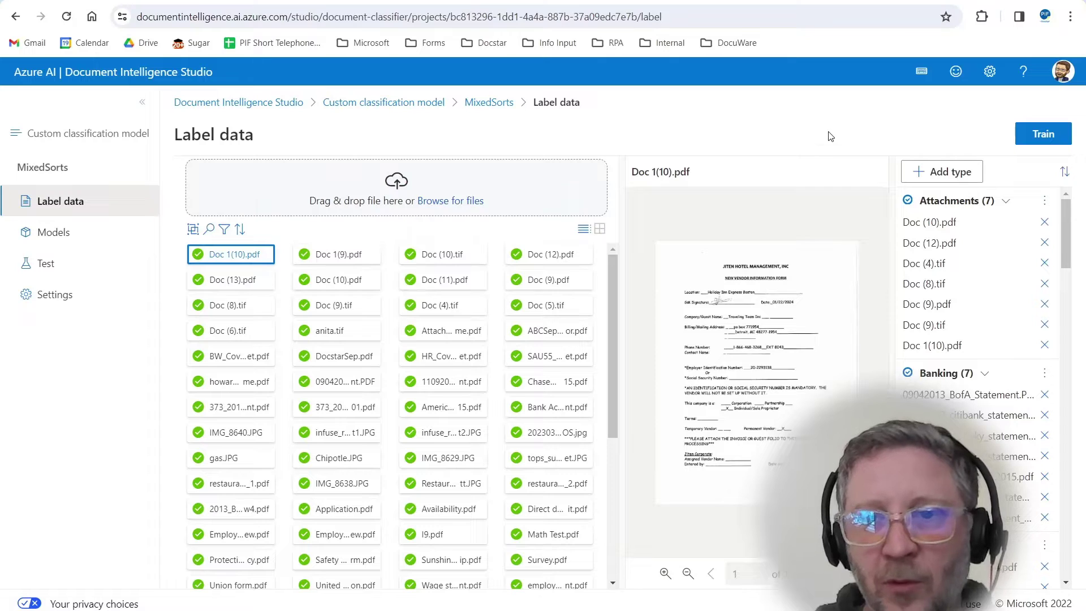
{"action": "left_click", "coordinate": [433, 205]}
{"action": "double_click", "coordinate": [340, 98]}
{"action": "left_click", "coordinate": [232, 258]}
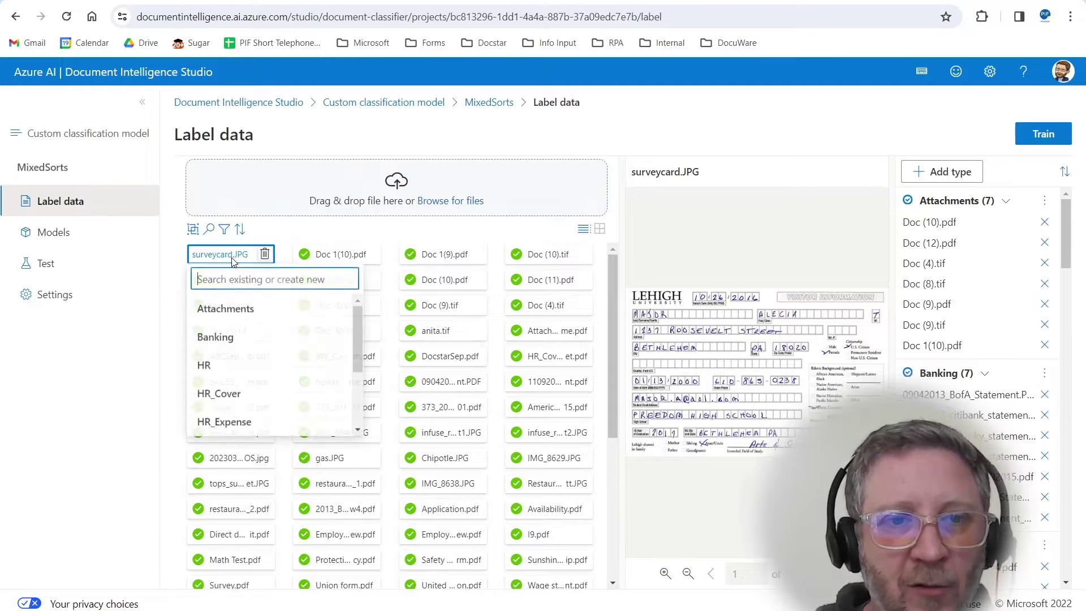
{"action": "left_click", "coordinate": [225, 311]}
Step: Start training a new model, cancel it, and view the project's trained models
{"action": "left_click", "coordinate": [1034, 140]}
{"action": "left_click", "coordinate": [440, 287]}
{"action": "left_click", "coordinate": [780, 439]}
{"action": "left_click", "coordinate": [51, 232]}
Step: Load HR_Binder1.pdf from 3-Classification for testing, reviewing the Analyze options without changes
{"action": "left_click", "coordinate": [101, 273]}
{"action": "left_click", "coordinate": [253, 232]}
{"action": "left_click", "coordinate": [364, 12]}
{"action": "left_click", "coordinate": [295, 12]}
{"action": "left_click", "coordinate": [282, 159]}
{"action": "double_click", "coordinate": [282, 160]}
{"action": "double_click", "coordinate": [273, 109]}
{"action": "left_click", "coordinate": [475, 175]}
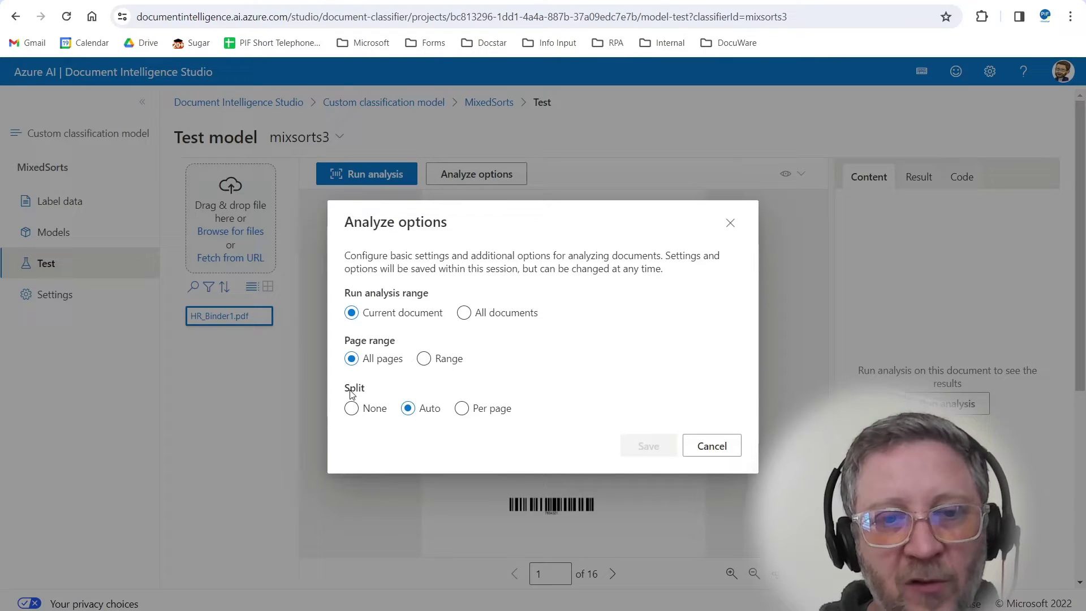
{"action": "left_click", "coordinate": [735, 454]}
Step: Run mixsorts3 on HR_Binder1.pdf and step through pages 2–9 against the detected sections
{"action": "left_click", "coordinate": [369, 176]}
{"action": "left_click", "coordinate": [612, 574]}
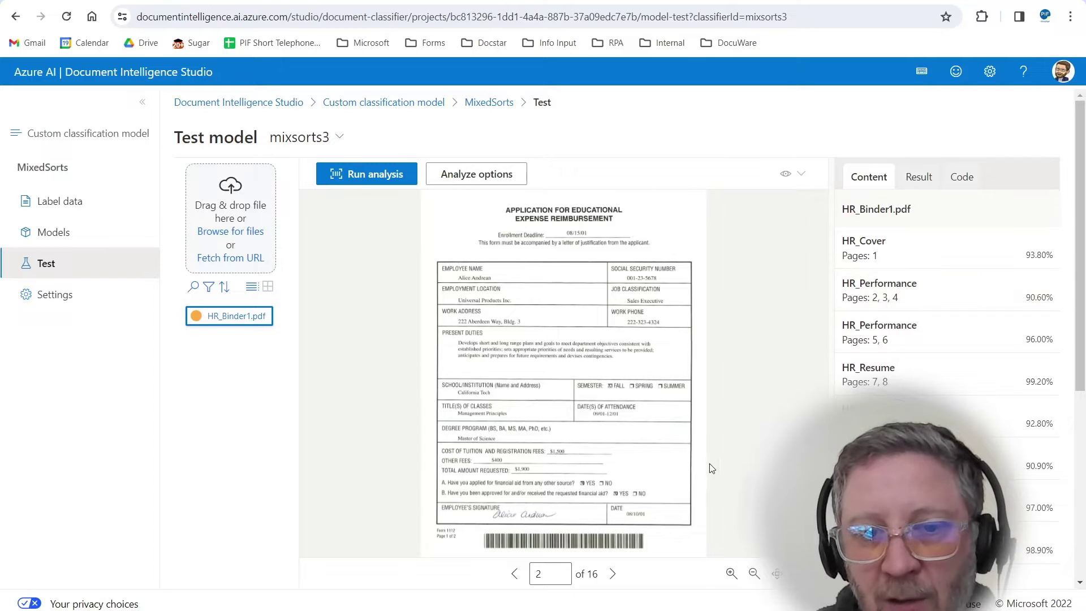
{"action": "left_click", "coordinate": [612, 575]}
{"action": "left_click", "coordinate": [612, 575]}
{"action": "left_click", "coordinate": [611, 575]}
{"action": "left_click", "coordinate": [614, 579]}
{"action": "left_click", "coordinate": [614, 577]}
{"action": "left_click", "coordinate": [613, 577]}
{"action": "left_click", "coordinate": [614, 577]}
Step: Load Invoice_Binder1.pdf and run the mixsorts3 classifier on it
{"action": "left_click", "coordinate": [233, 232]}
{"action": "double_click", "coordinate": [293, 134]}
{"action": "left_click", "coordinate": [365, 175]}
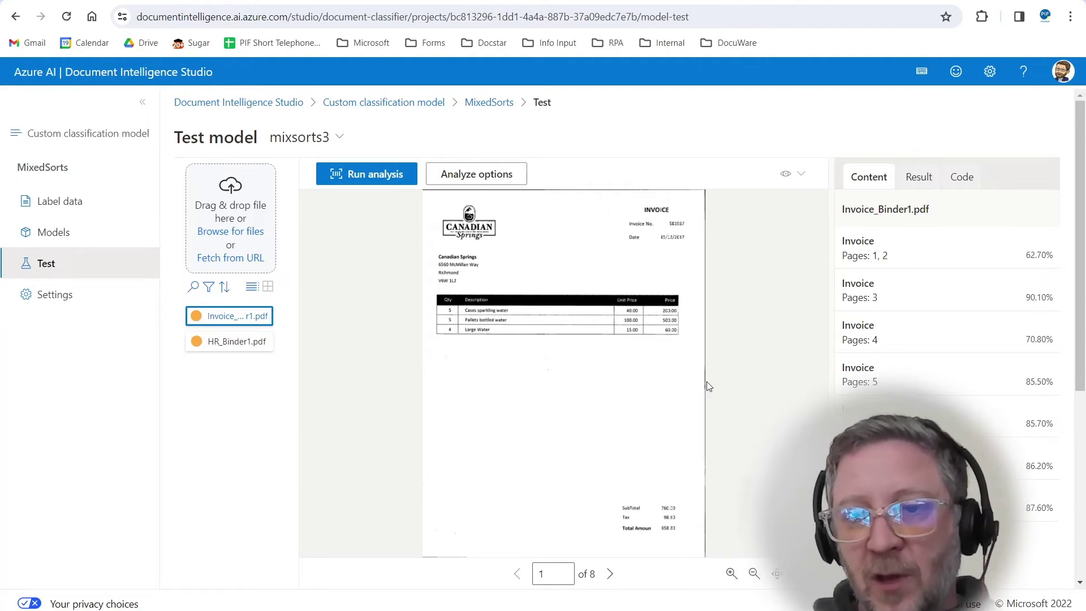
Step: Page forward to page 3 of the invoice binder and back to the first page
{"action": "left_click", "coordinate": [611, 574]}
{"action": "left_click", "coordinate": [611, 575]}
{"action": "left_click", "coordinate": [516, 575]}
{"action": "left_click", "coordinate": [517, 574]}
{"action": "left_click", "coordinate": [516, 575]}
Step: Return to the MixedSorts training data and group the files by class
{"action": "left_click", "coordinate": [122, 211]}
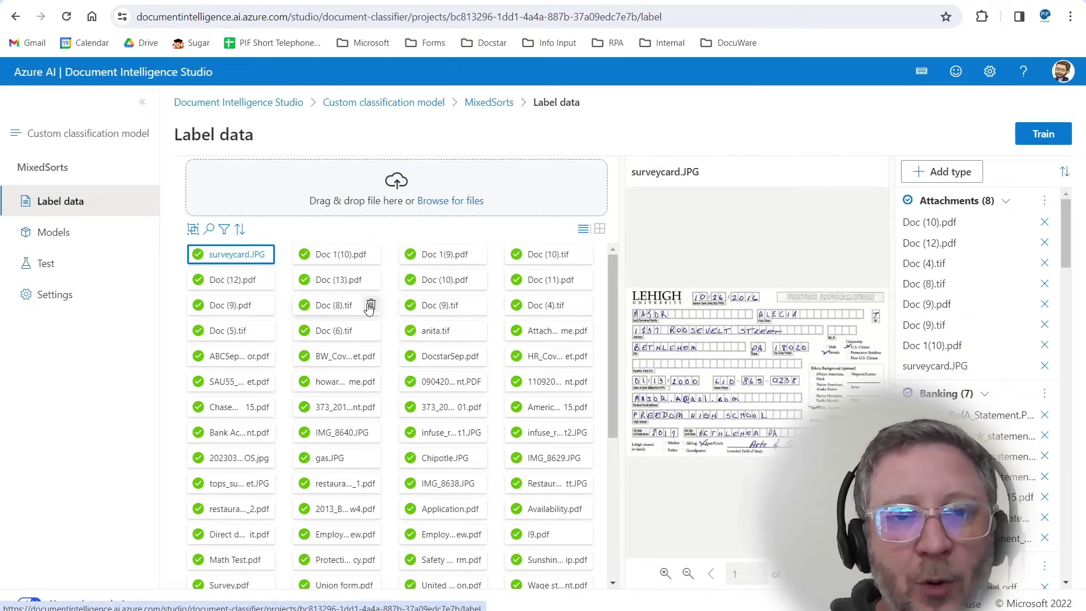
{"action": "left_click", "coordinate": [225, 229]}
{"action": "left_click", "coordinate": [193, 230]}
{"action": "left_click_drag", "start_coordinate": [611, 354], "coordinate": [638, 553]}
Step: Preview 2PageInvoice.tiff in the Invoice group and page to its invoice page
{"action": "left_click", "coordinate": [240, 477]}
{"action": "left_click", "coordinate": [98, 485]}
{"action": "left_click", "coordinate": [713, 577]}
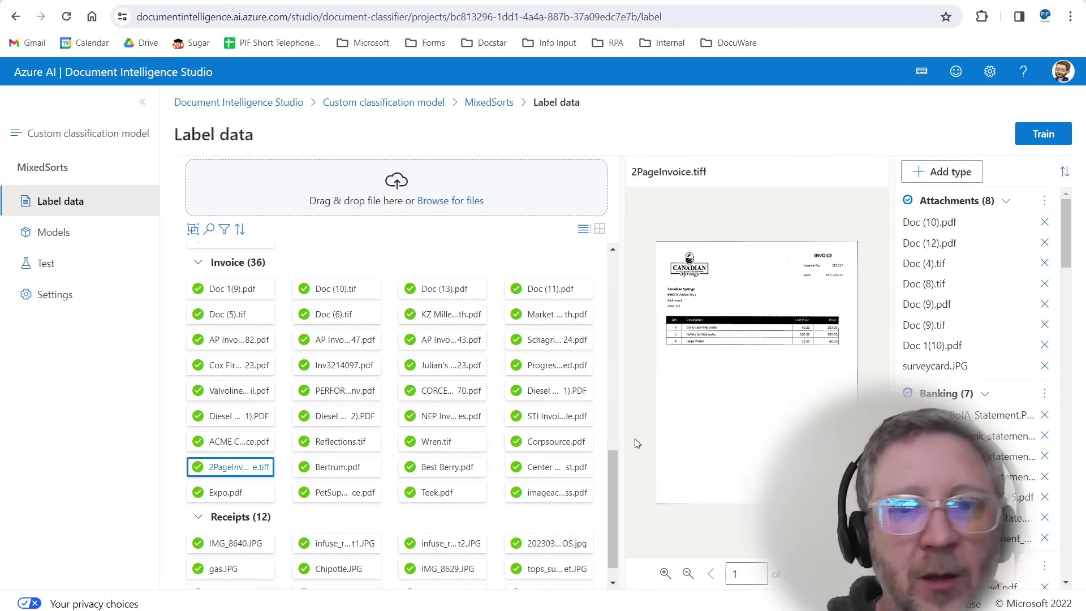